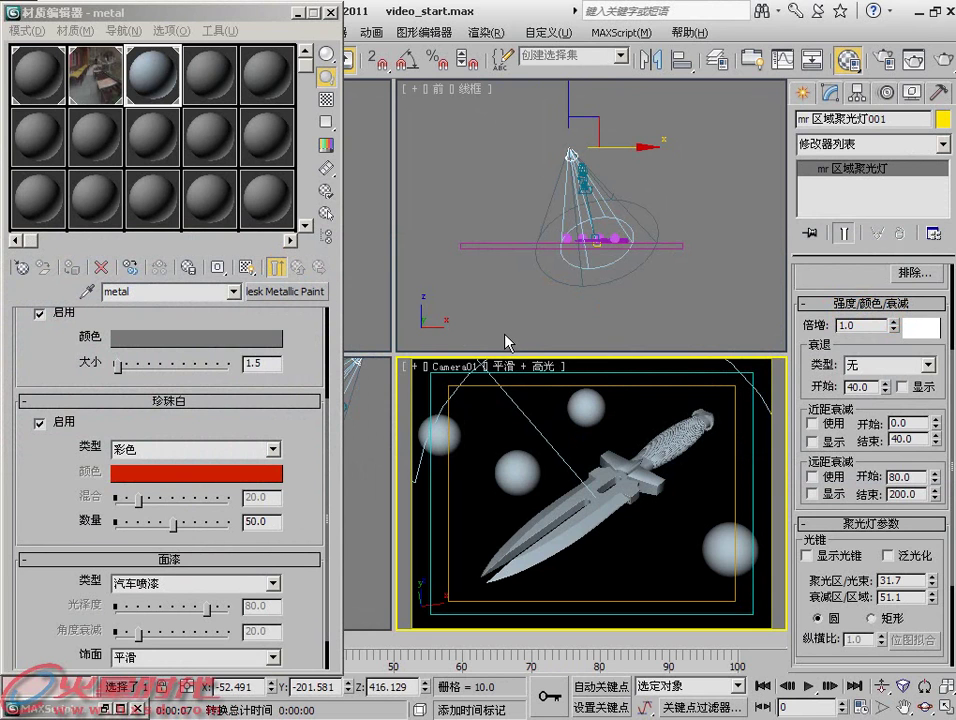
- Replace the metal material's Autodesk Metallic Paint type with a mental ray Arch & Design material
left_click(303, 291)
double_click(299, 132)
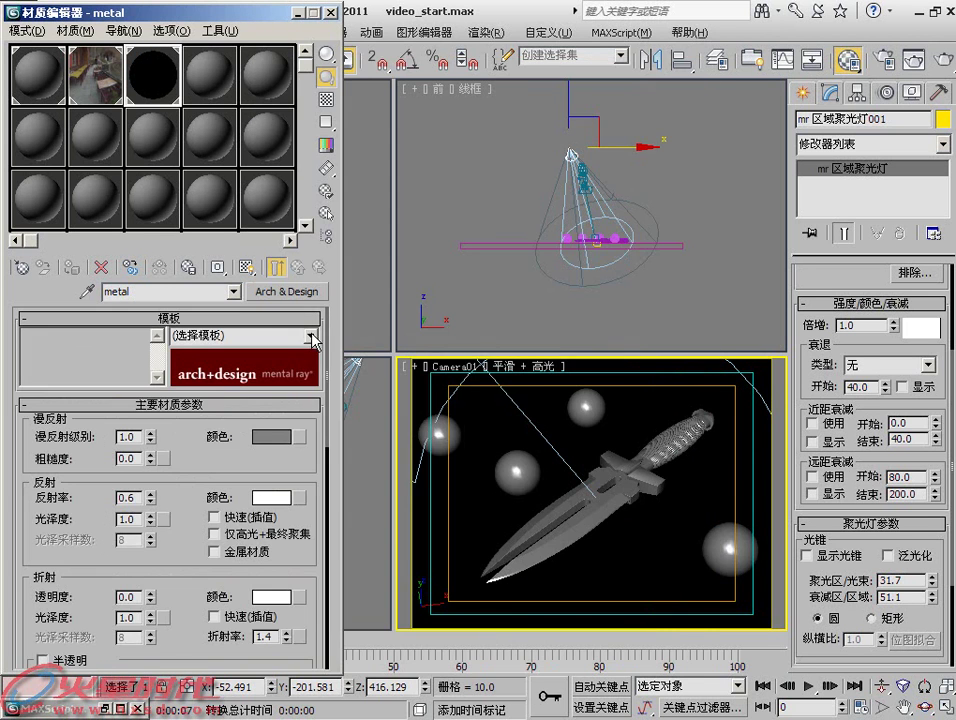
left_click(312, 335)
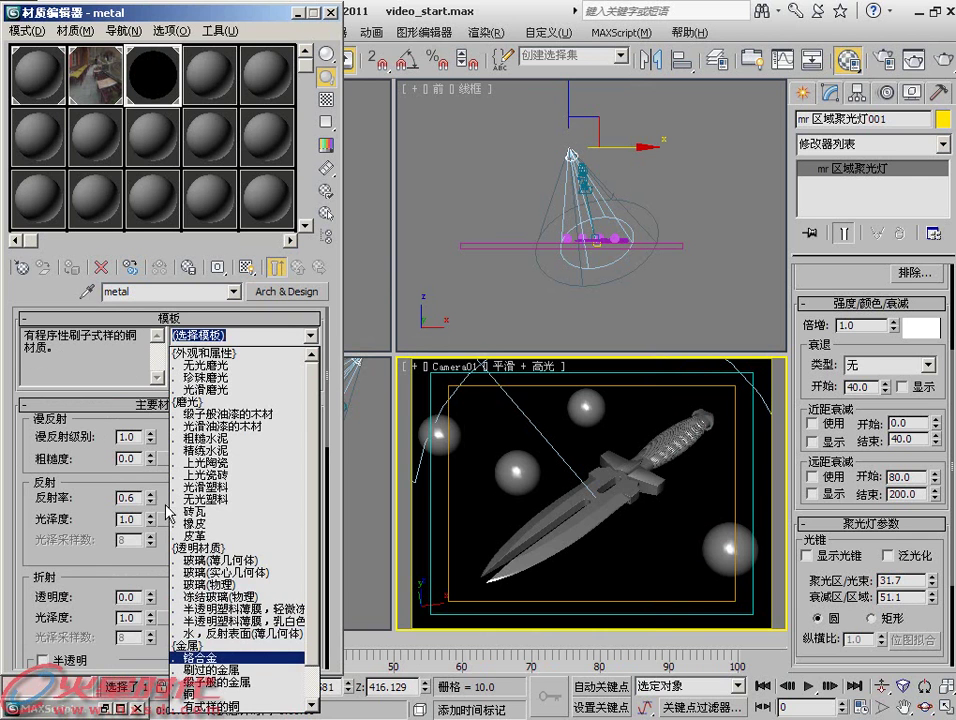
- Apply the Chrome template to the metal material and render the Camera01 view
left_click(270, 667)
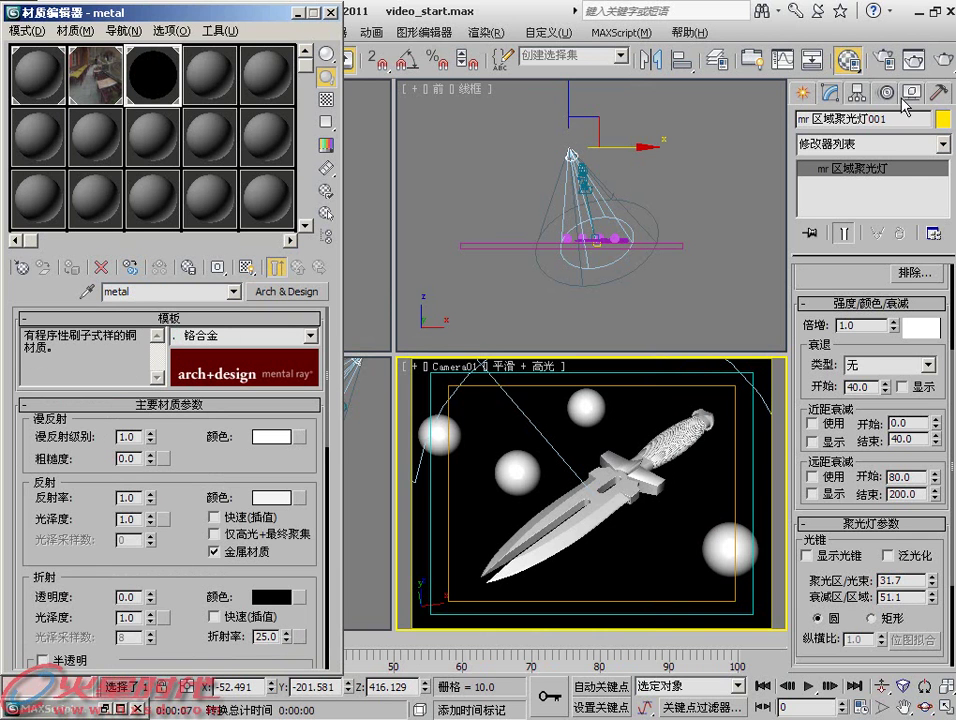
left_click(916, 62)
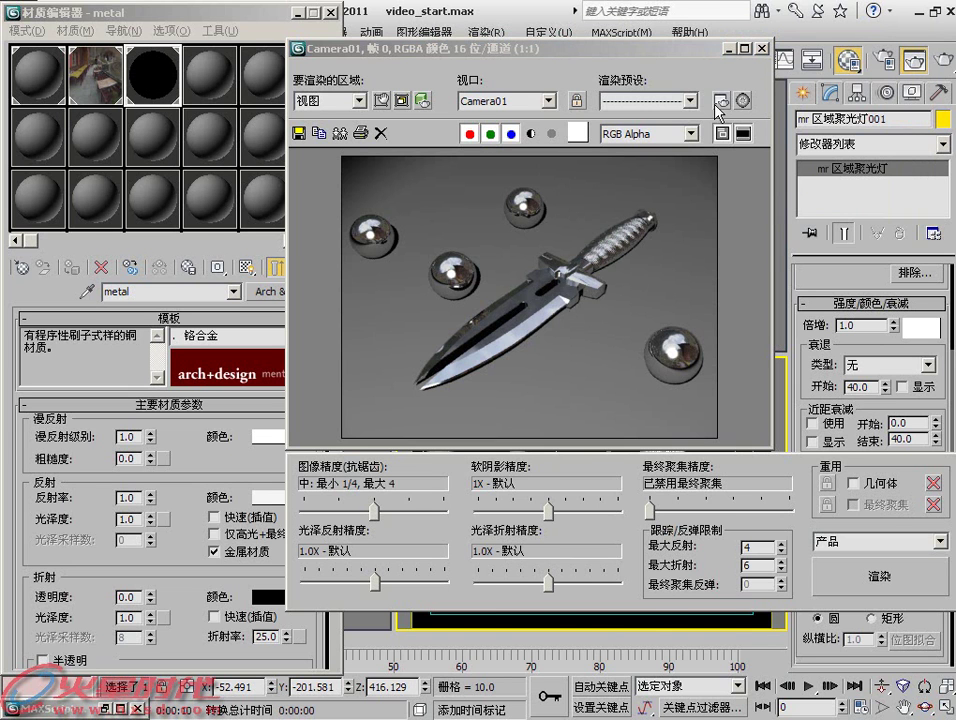
- Set the dagger and all steel balls to generate caustics but not receive them
left_click(762, 48)
right_click(619, 271)
scroll(619, 271, "up", 3)
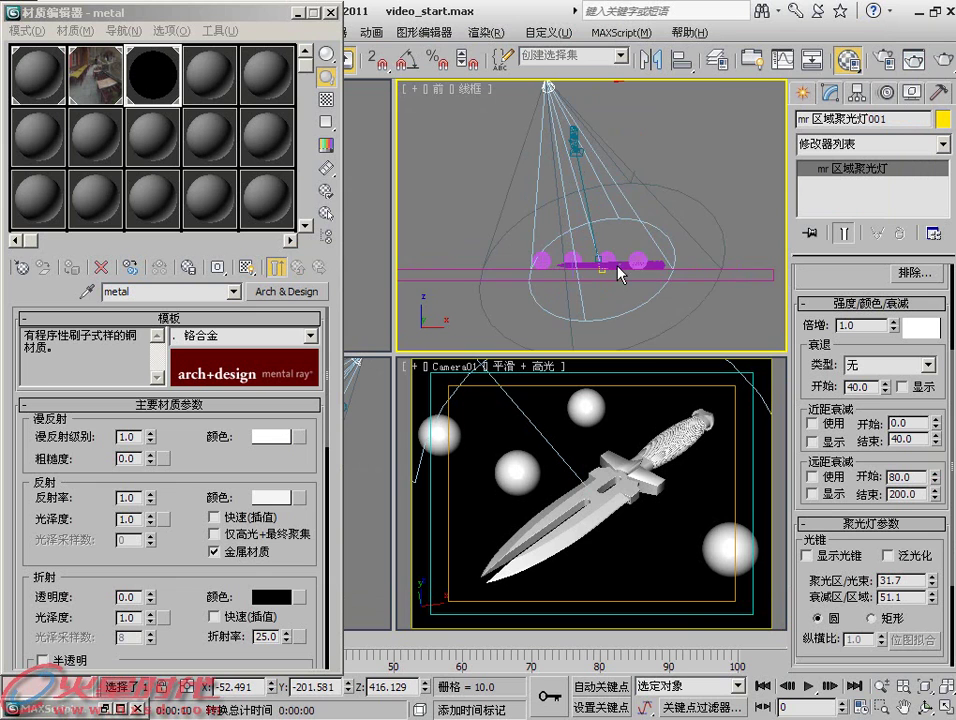
left_click_drag(563, 268, 531, 272)
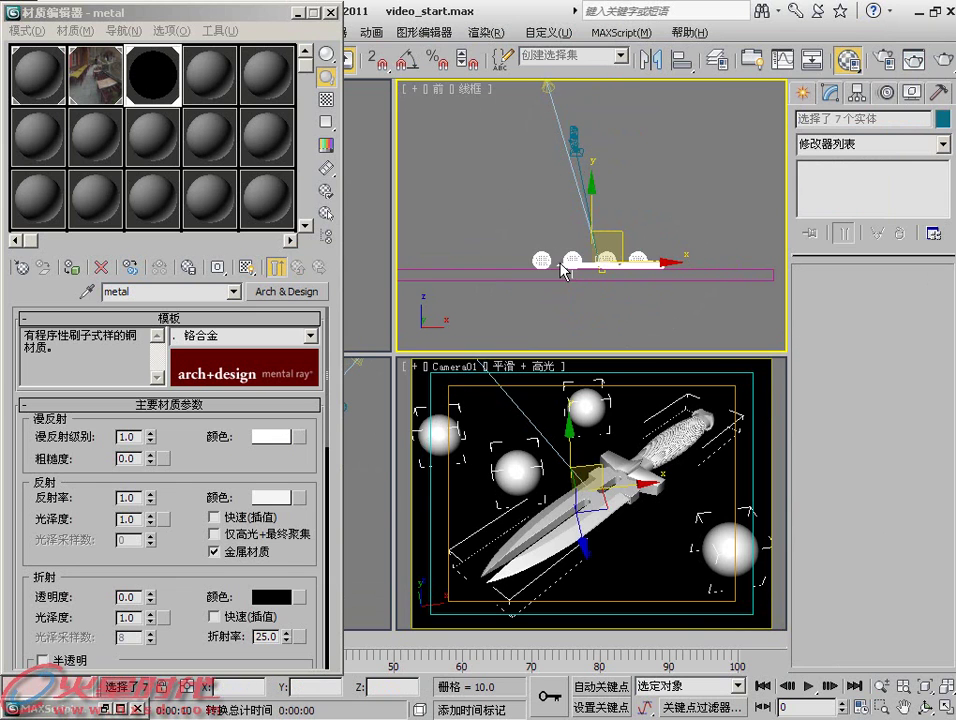
right_click(570, 262)
left_click(600, 406)
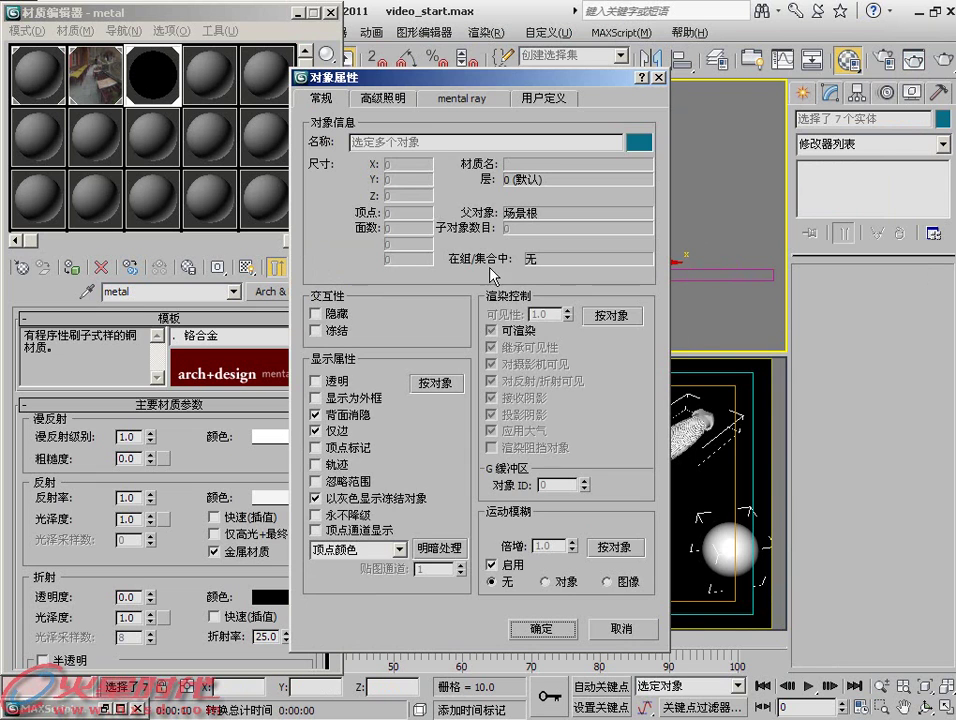
left_click(462, 98)
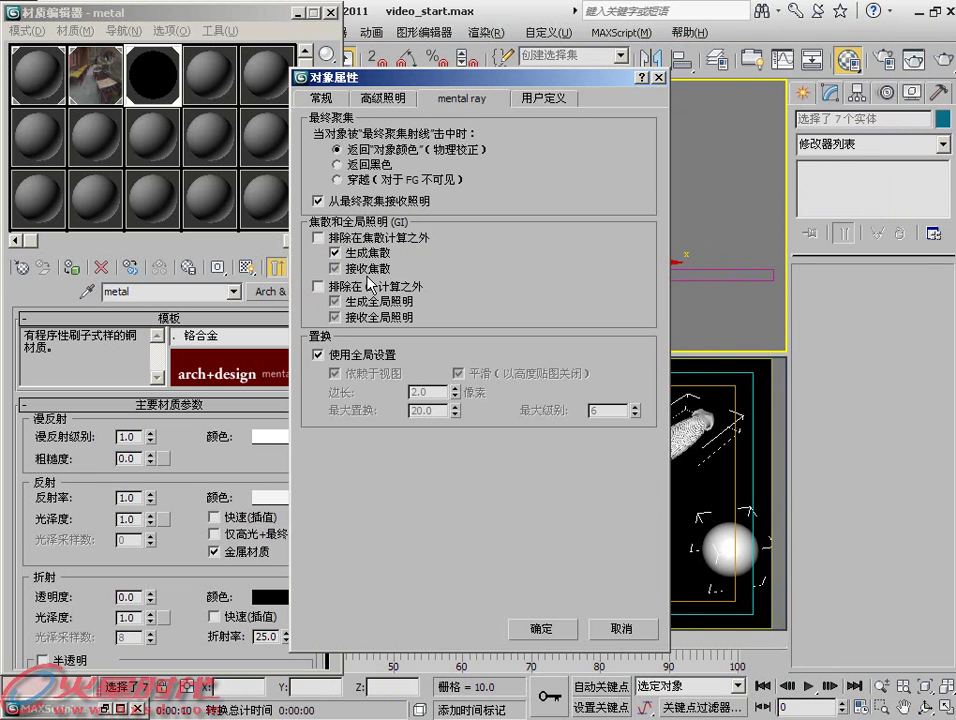
left_click(568, 638)
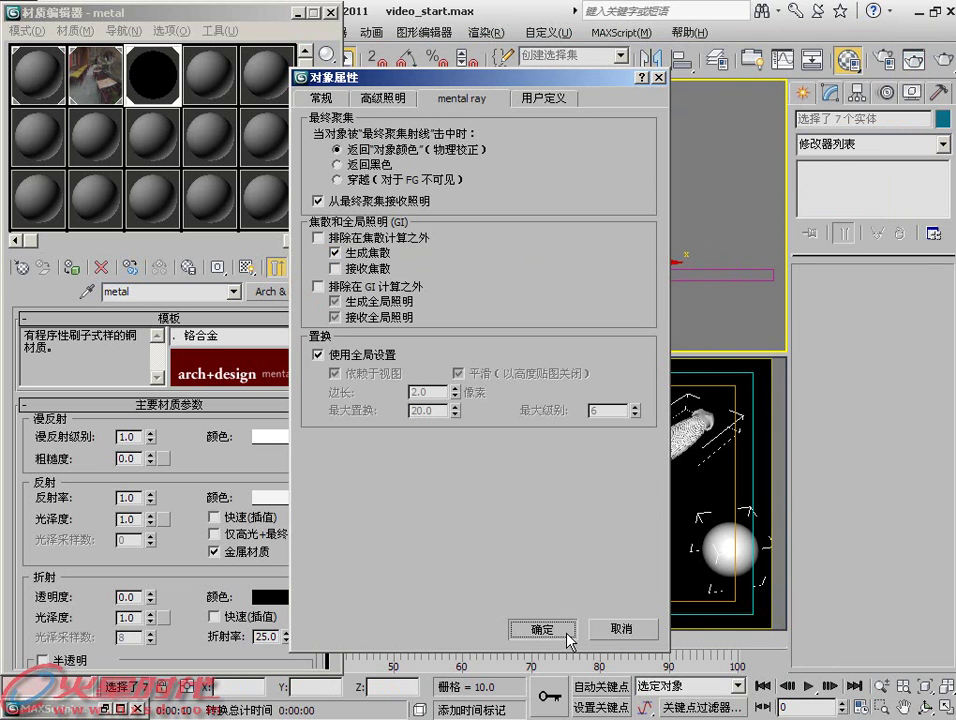
- Set the Box01 floor to receive caustics in its mental ray object properties
right_click(651, 415)
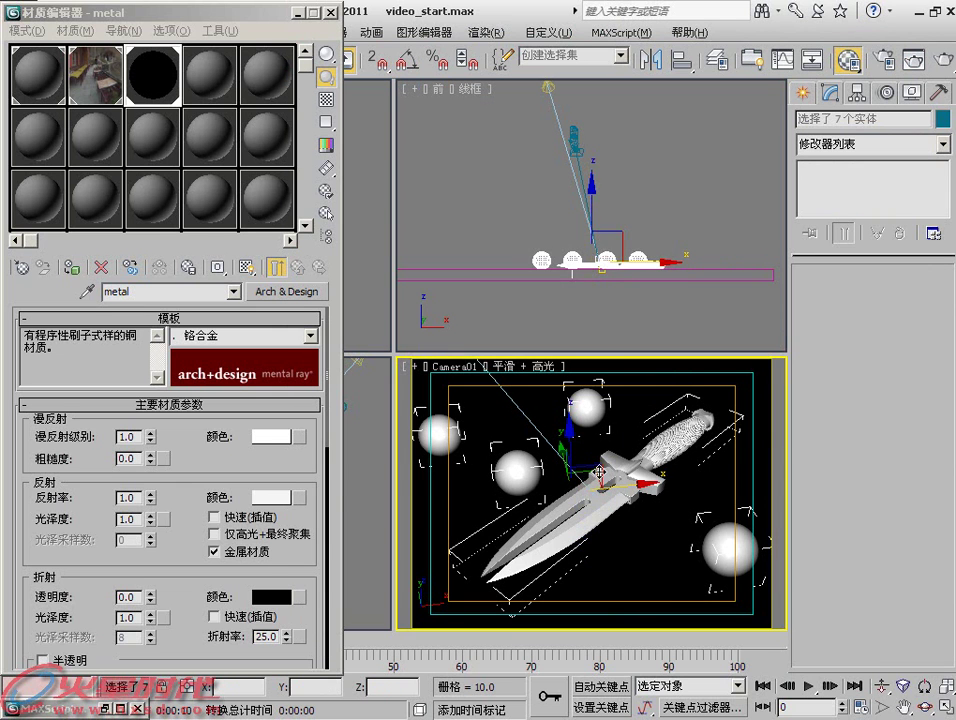
right_click(651, 415)
left_click(690, 510)
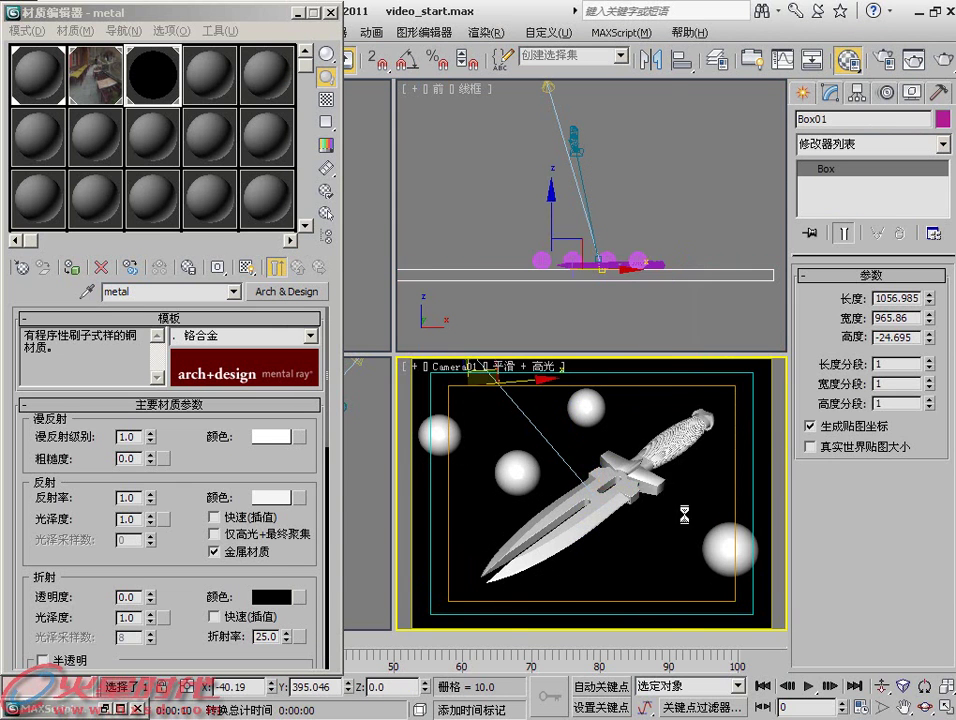
left_click(369, 270)
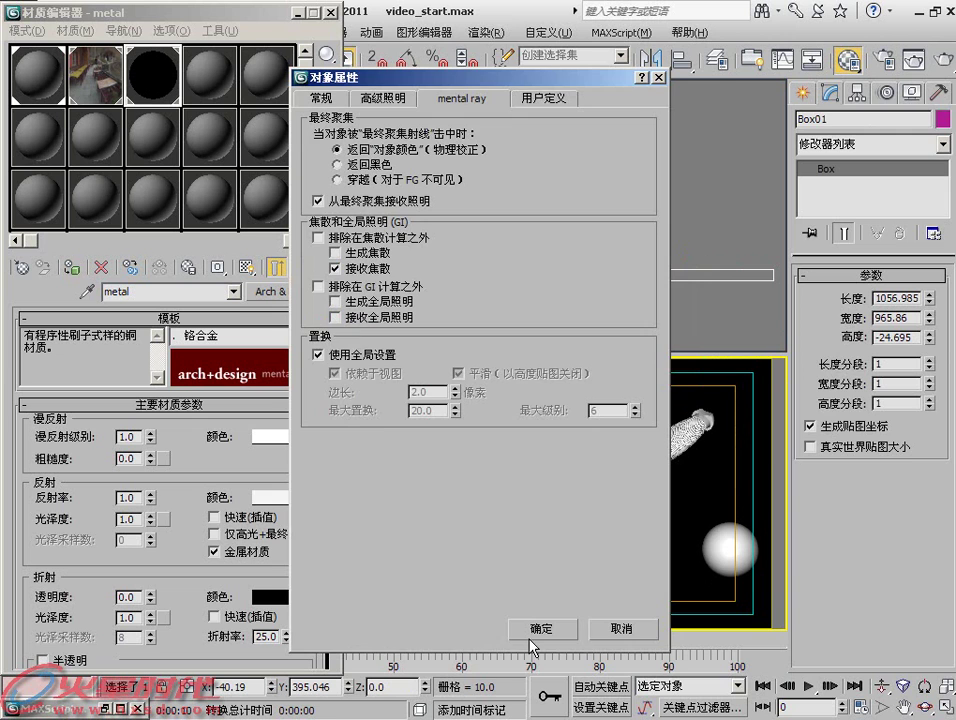
left_click(532, 632)
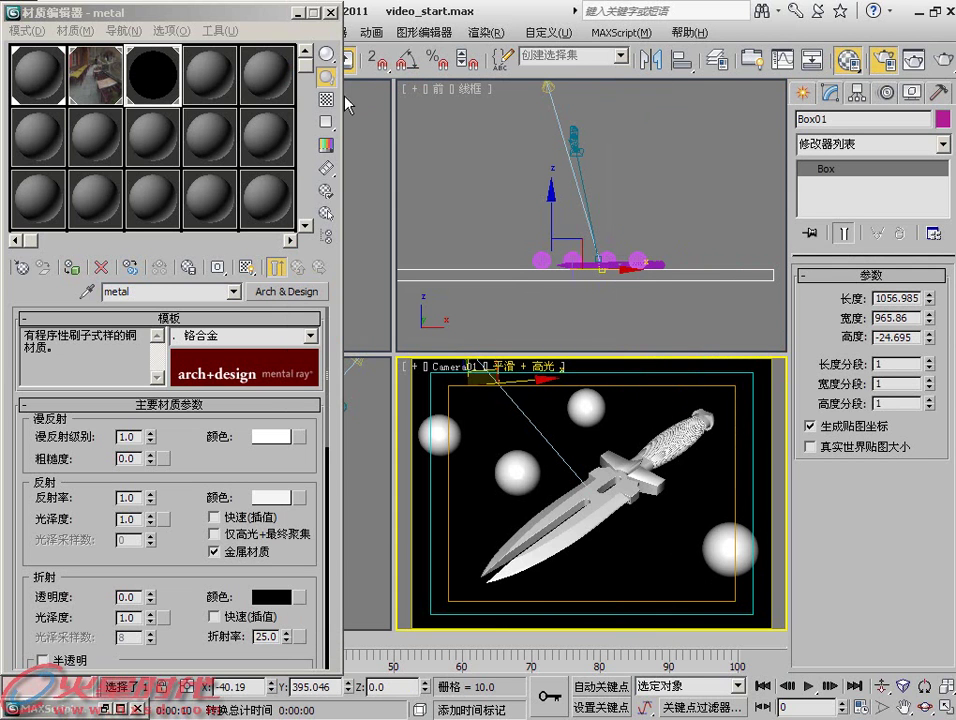
- Enable Caustics in the Indirect Illumination render settings
key("F10")
left_click(662, 50)
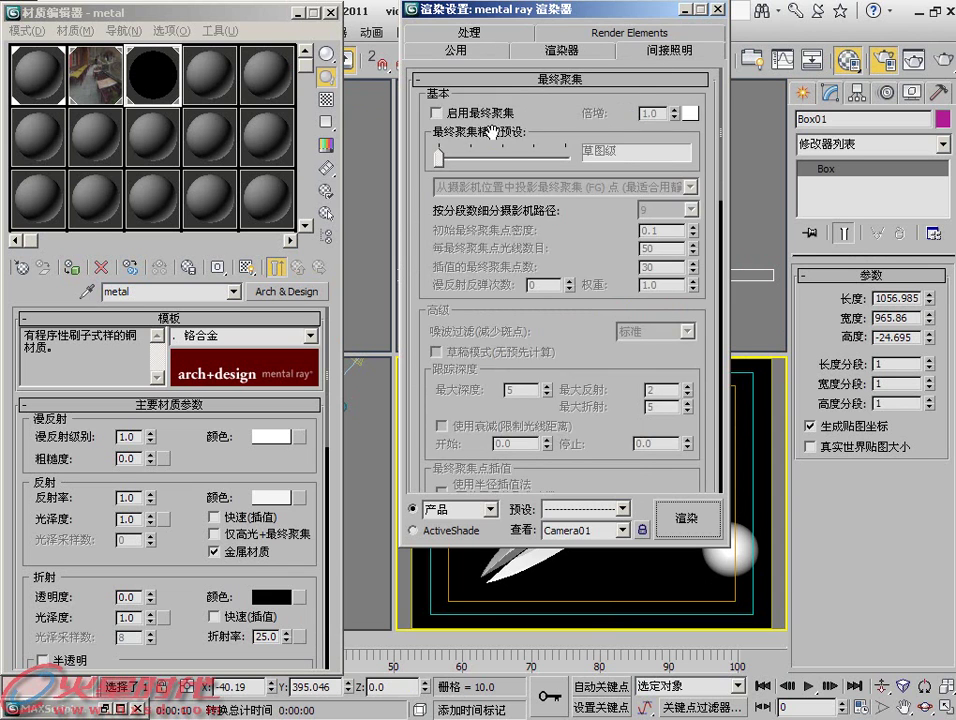
scroll(440, 300, "down", 5)
scroll(412, 500, "down", 3)
scroll(420, 450, "down", 2)
left_click(436, 232)
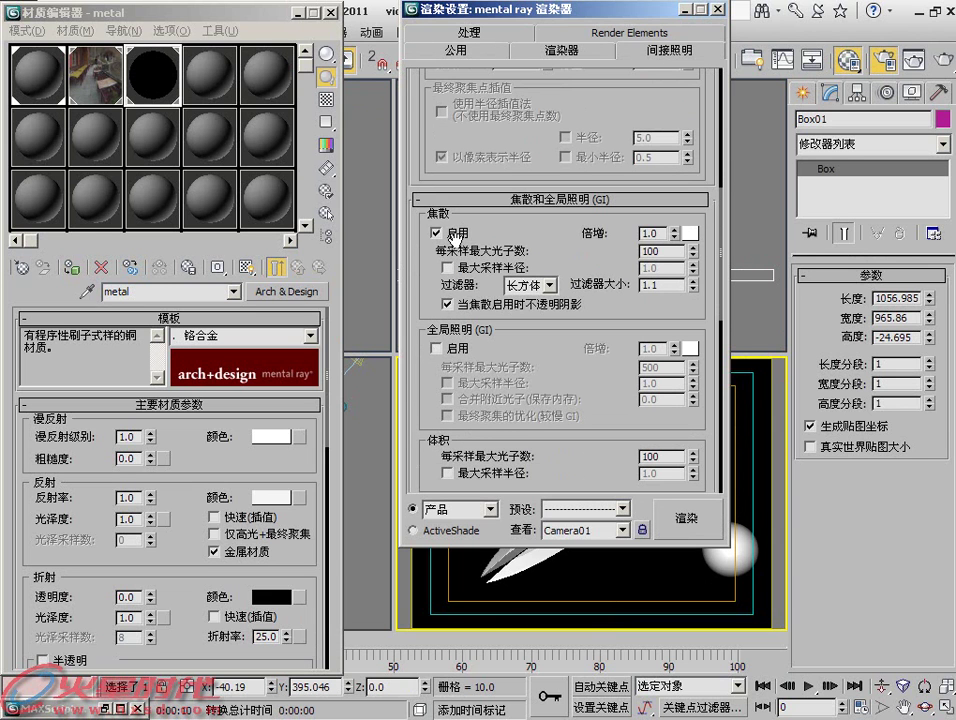
scroll(655, 411, "down", 5)
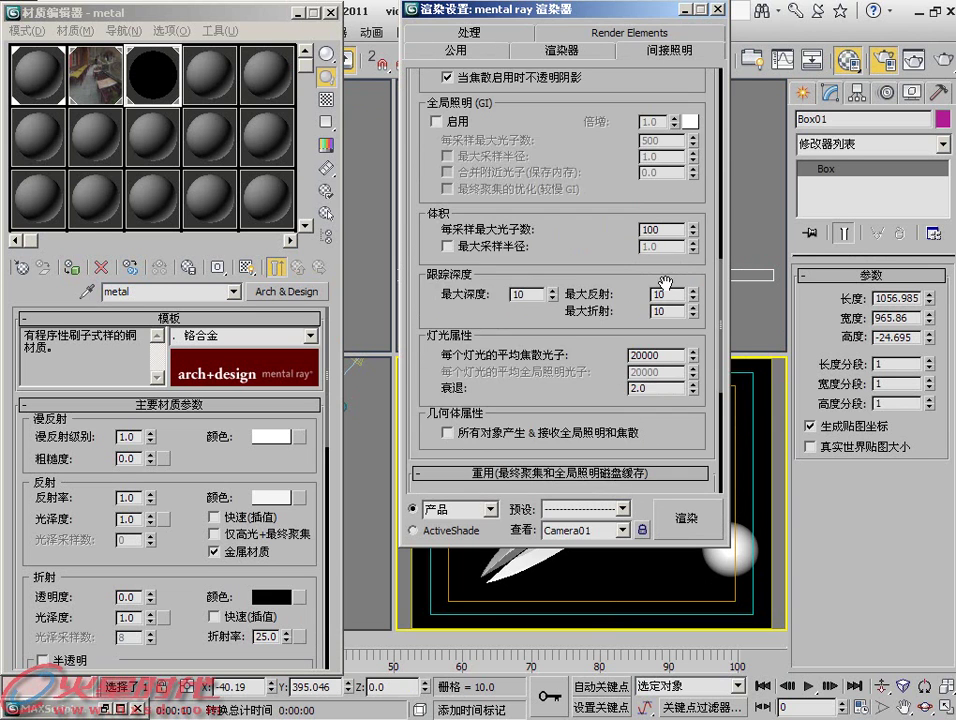
- Test-render Camera01, dismiss the missing caustic emitter warning, and cancel the render
left_click(686, 516)
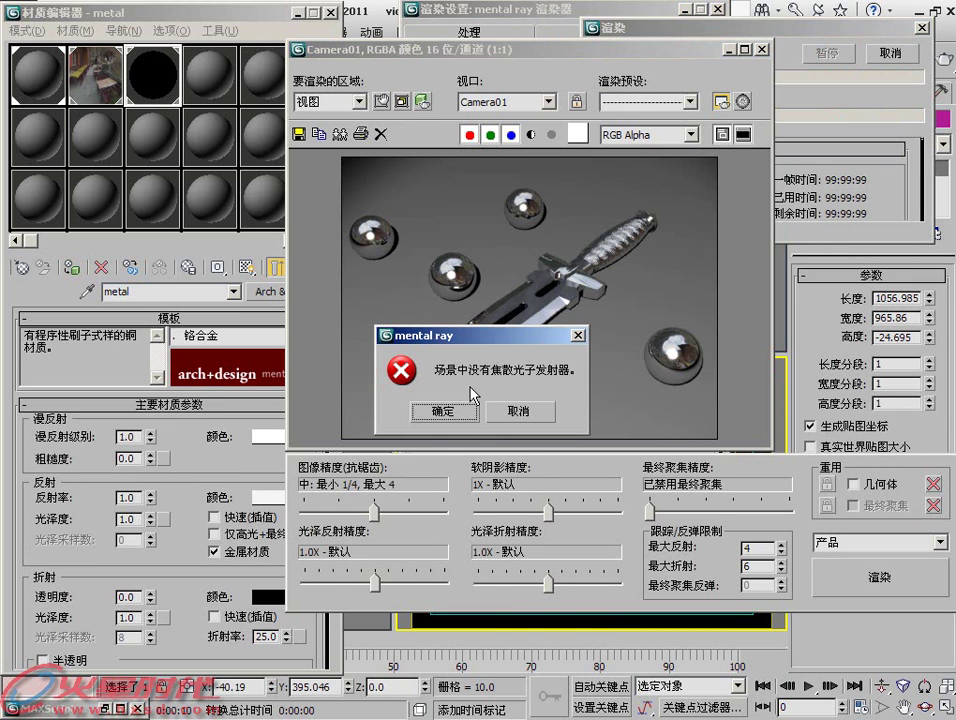
left_click(447, 411)
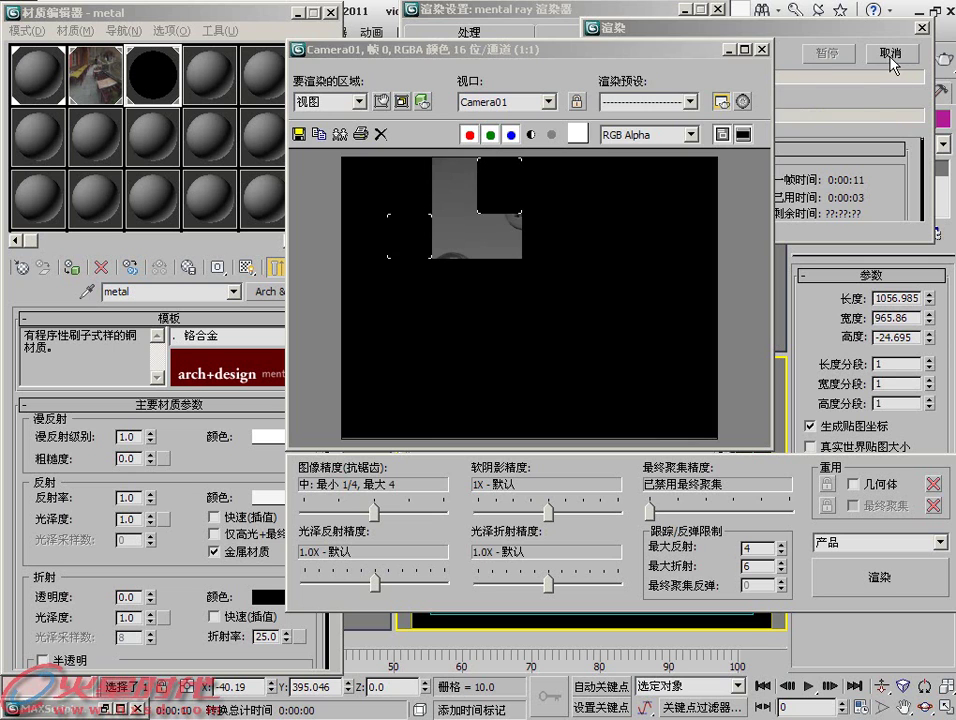
left_click(893, 64)
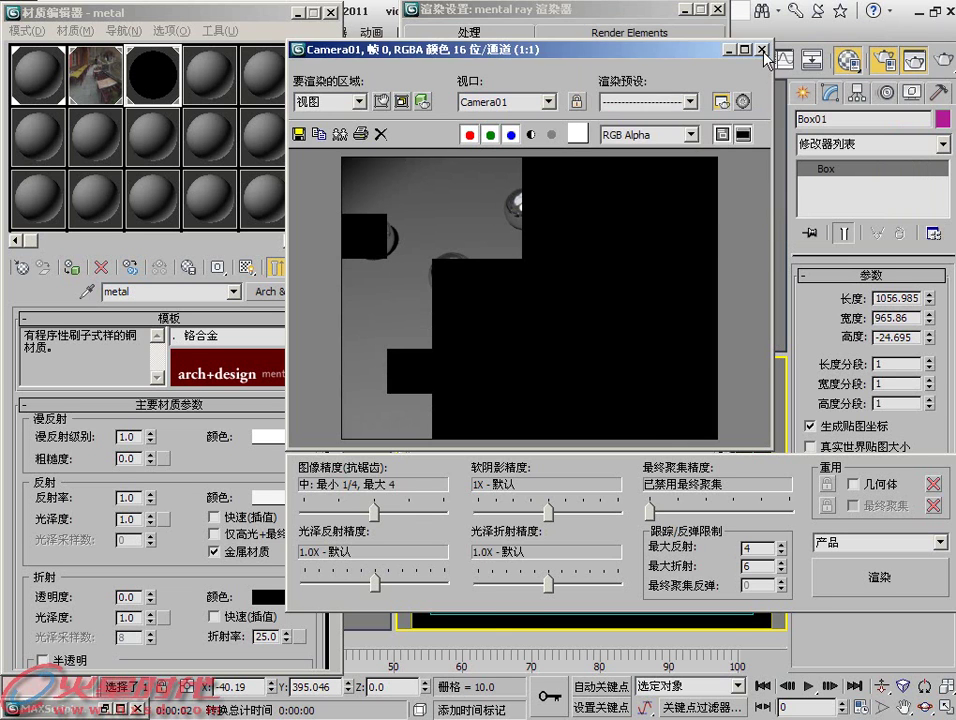
left_click(762, 50)
key("F10")
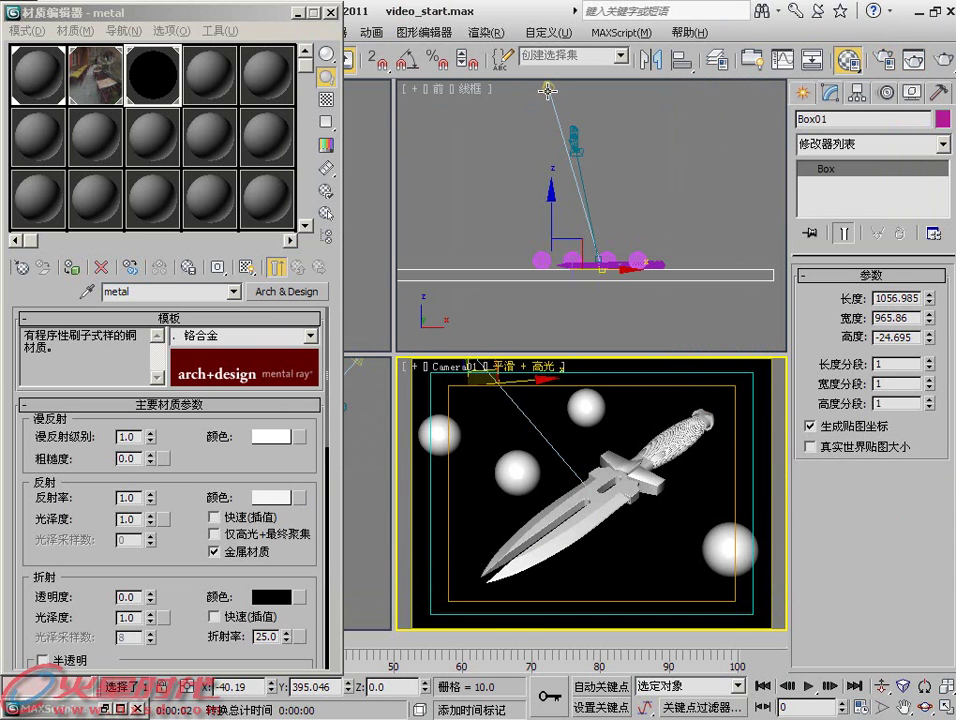
- Make the area spotlight generate caustics and re-render Camera01 to check the result
left_click(547, 91)
right_click(547, 91)
left_click(644, 252)
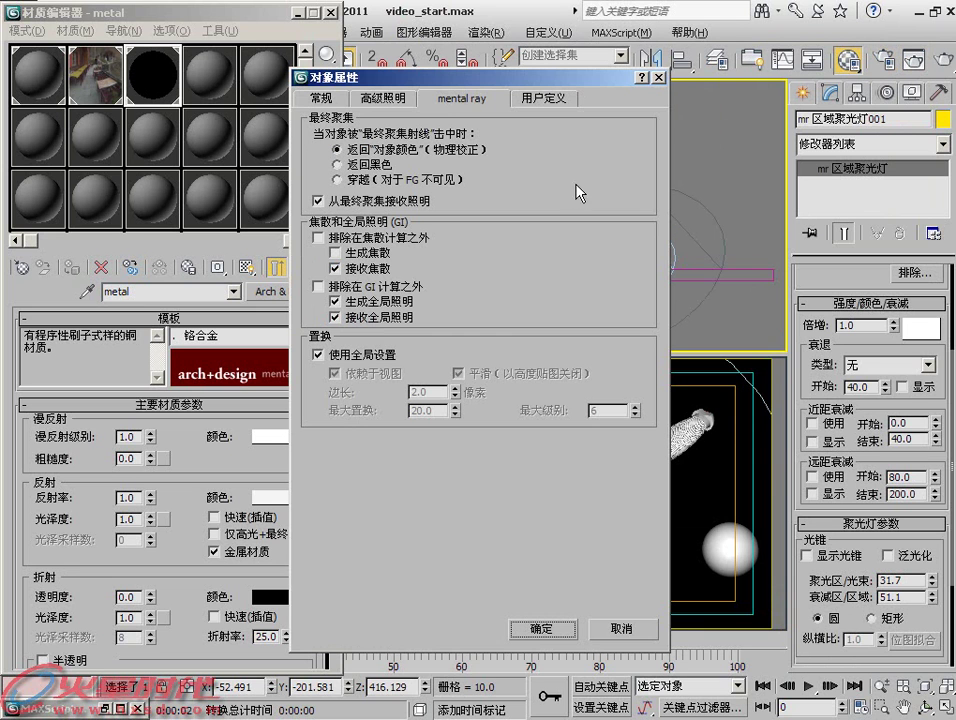
left_click(361, 255)
left_click(530, 627)
left_click(940, 64)
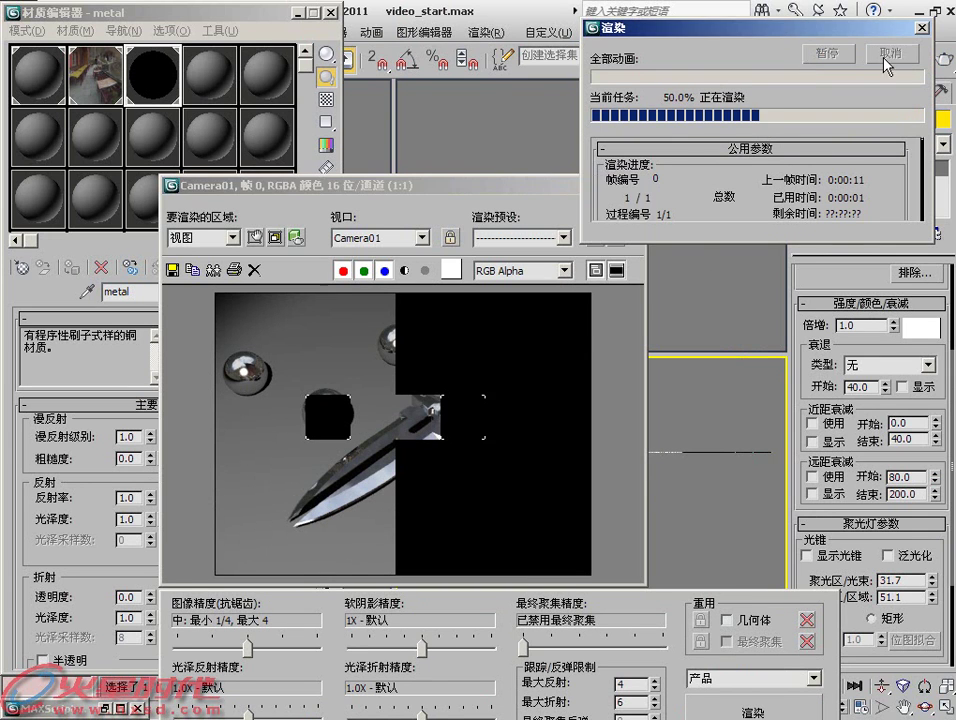
left_click_drag(390, 184, 660, 177)
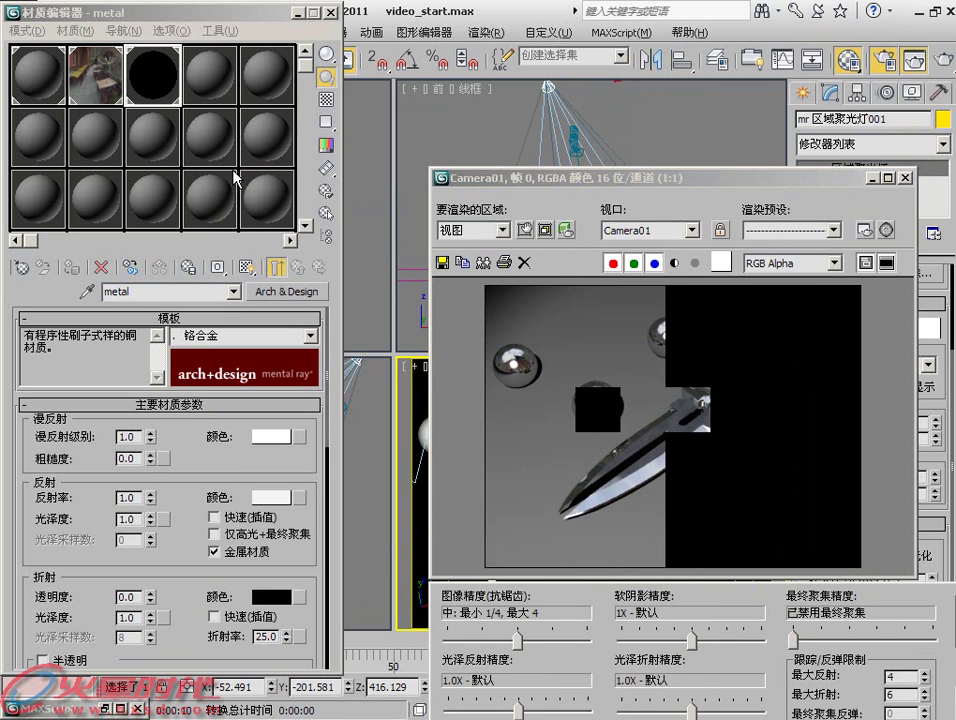
- Set the caustics multiplier to 100 and caustic photons per light to 10000
key("F10")
scroll(668, 400, "down", 4)
scroll(668, 400, "down", 4)
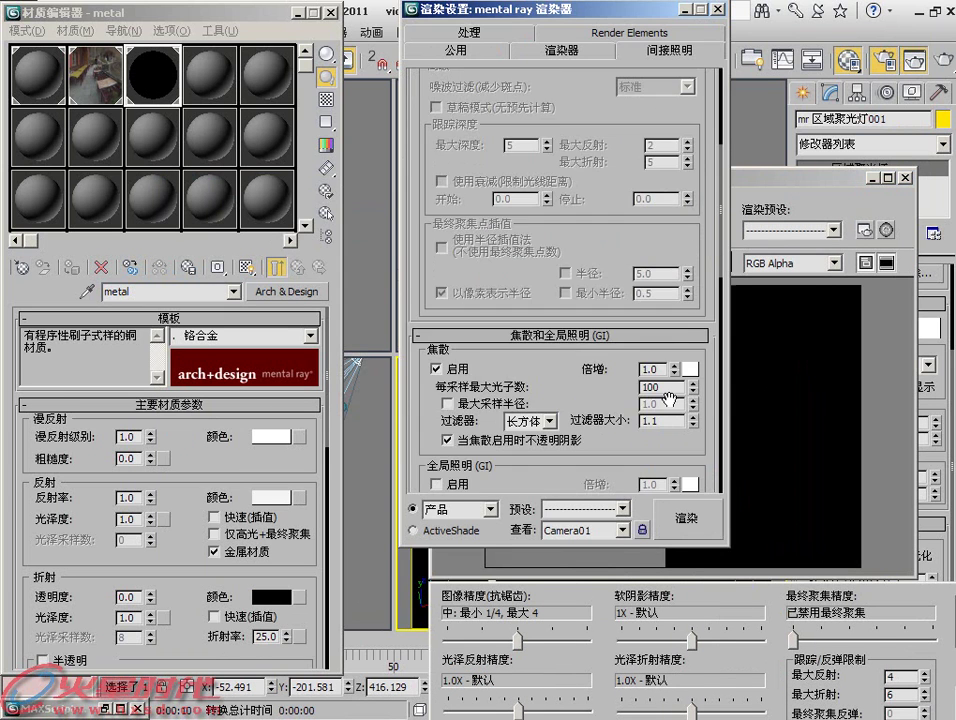
double_click(652, 369)
type("100")
key("Return")
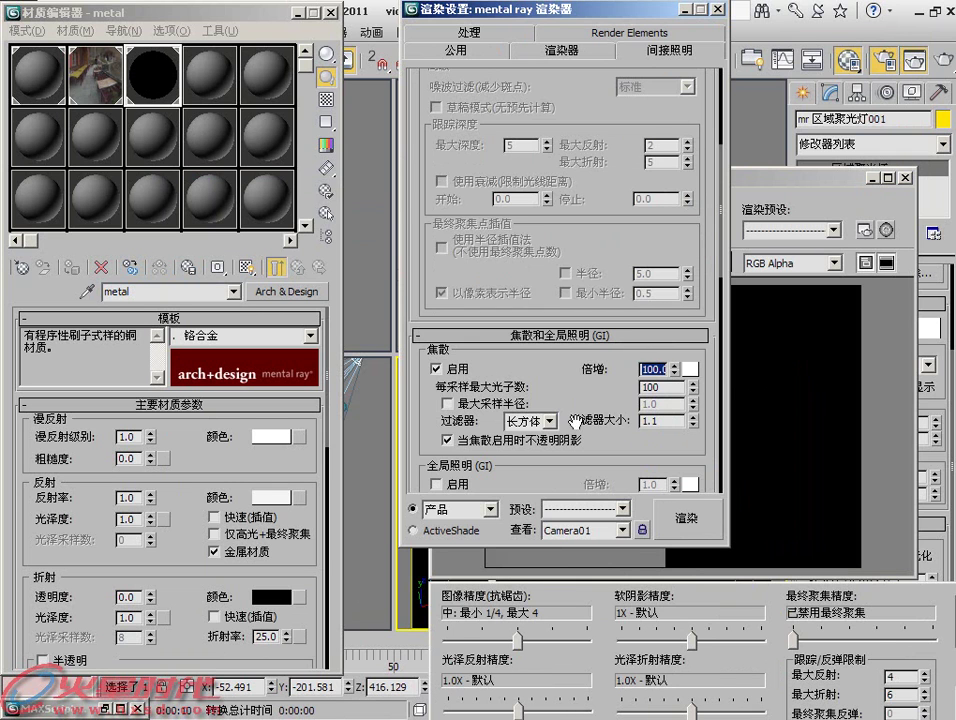
scroll(614, 399, "down", 5)
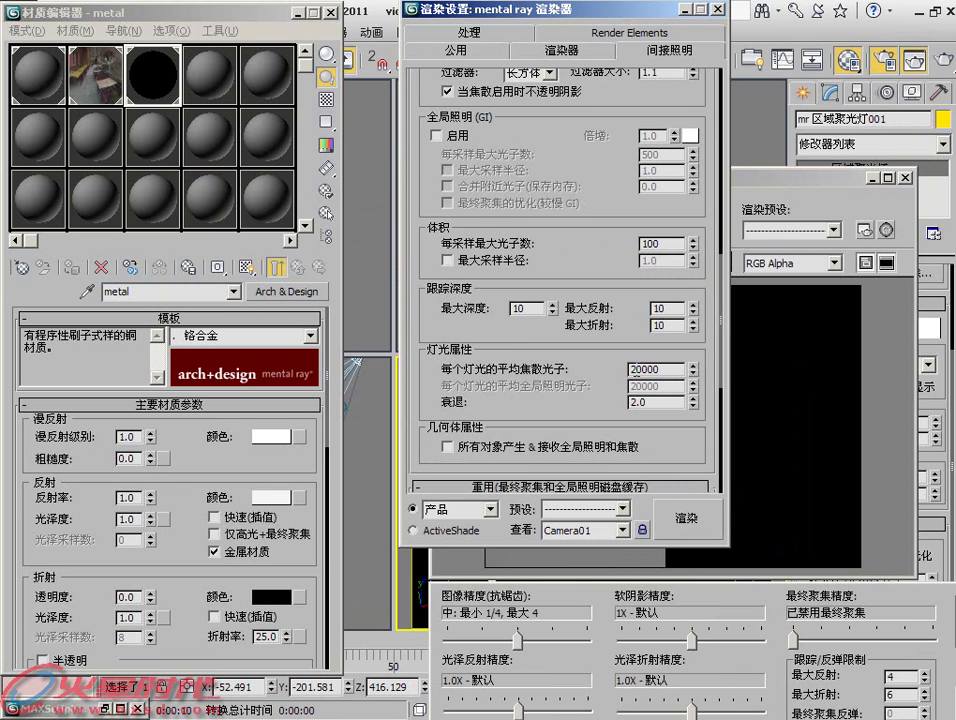
type("1")
key("Return")
- Render Camera01 with the new caustic settings, then close the finished render
left_click(669, 515)
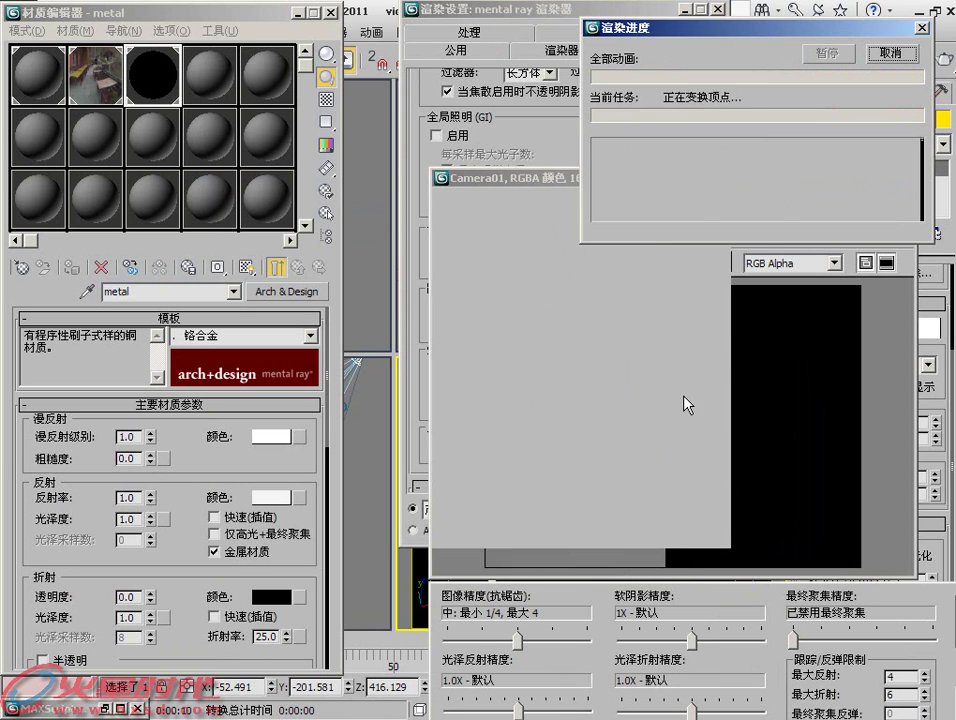
left_click_drag(711, 179, 354, 189)
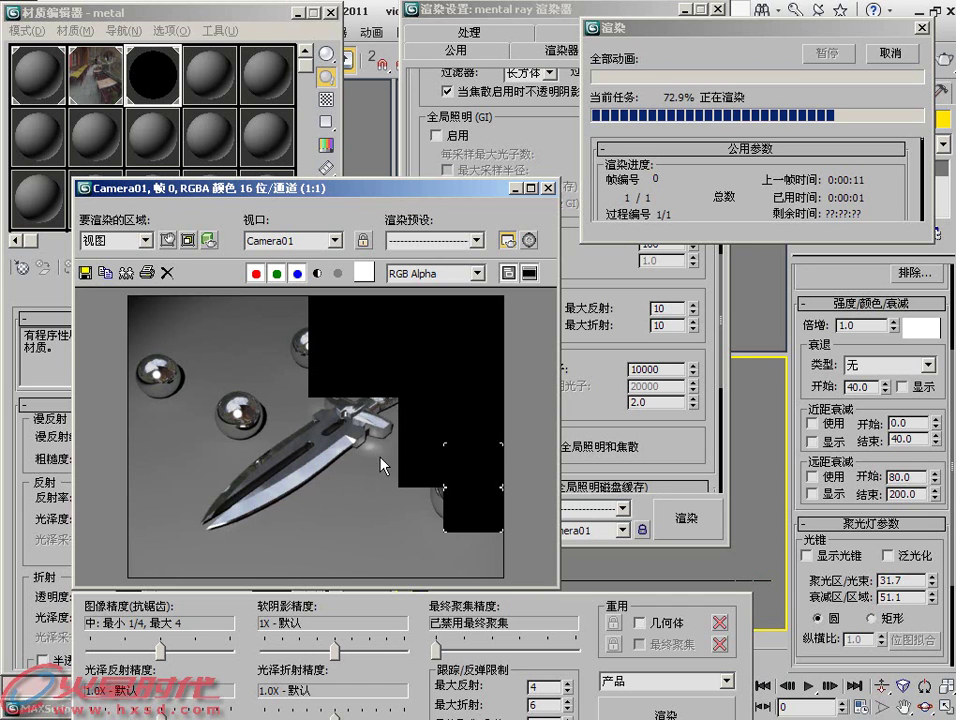
left_click(549, 189)
- Raise the caustics multiplier to 300, then start and cancel a test render
scroll(649, 228, "up", 3)
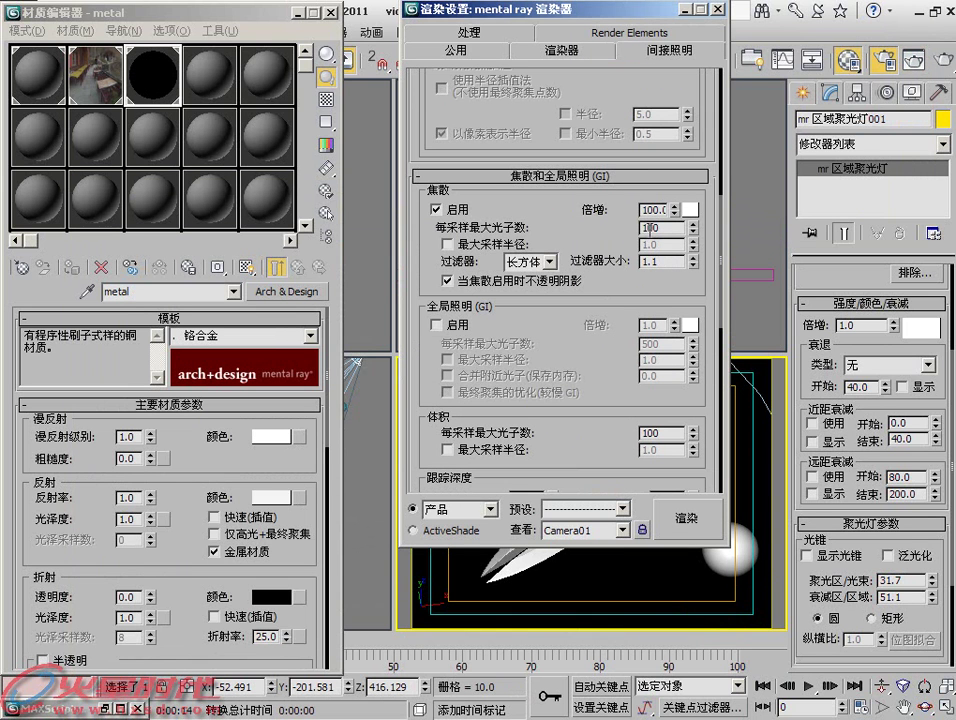
double_click(649, 211)
type("300")
key("Return")
left_click(945, 66)
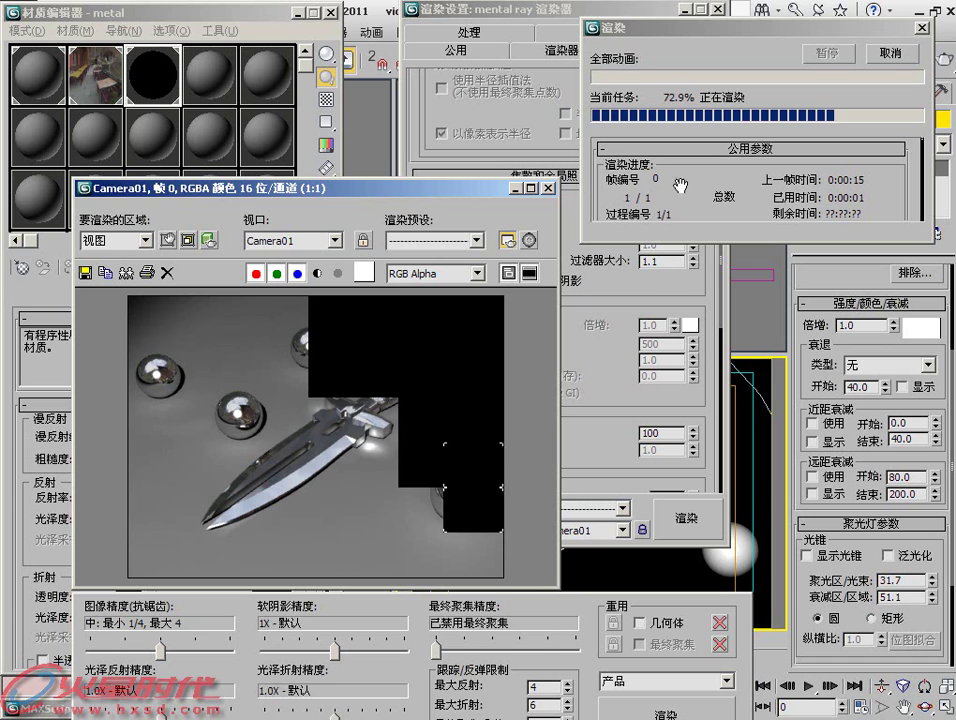
left_click(899, 54)
- Render with 50000 caustic photons per light, stopping and closing the render before it finishes
scroll(580, 352, "down", 5)
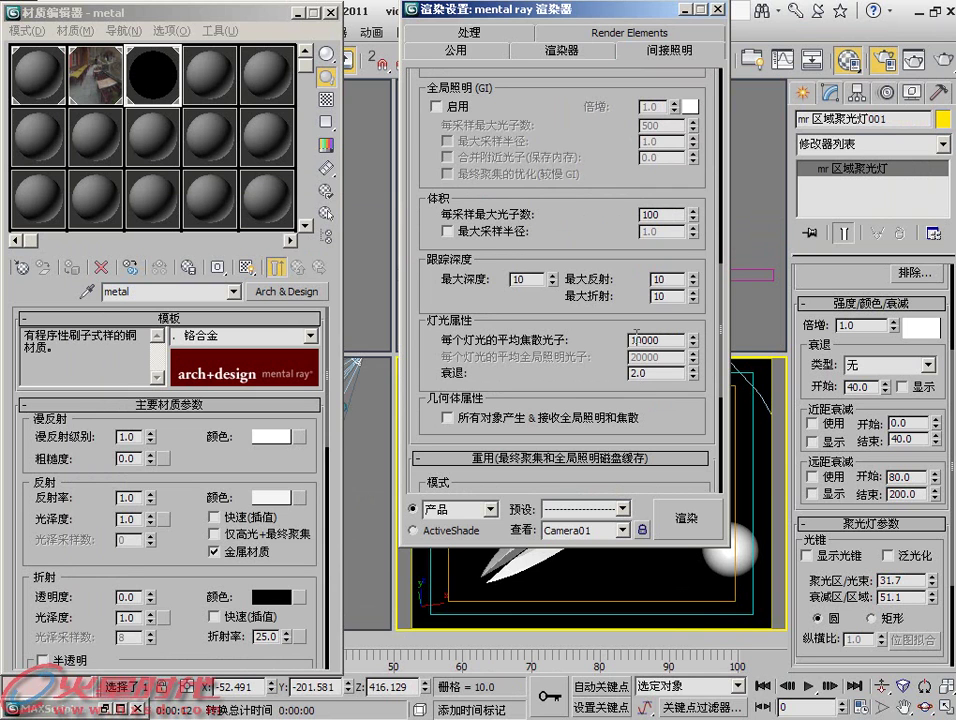
type("5")
left_click(684, 517)
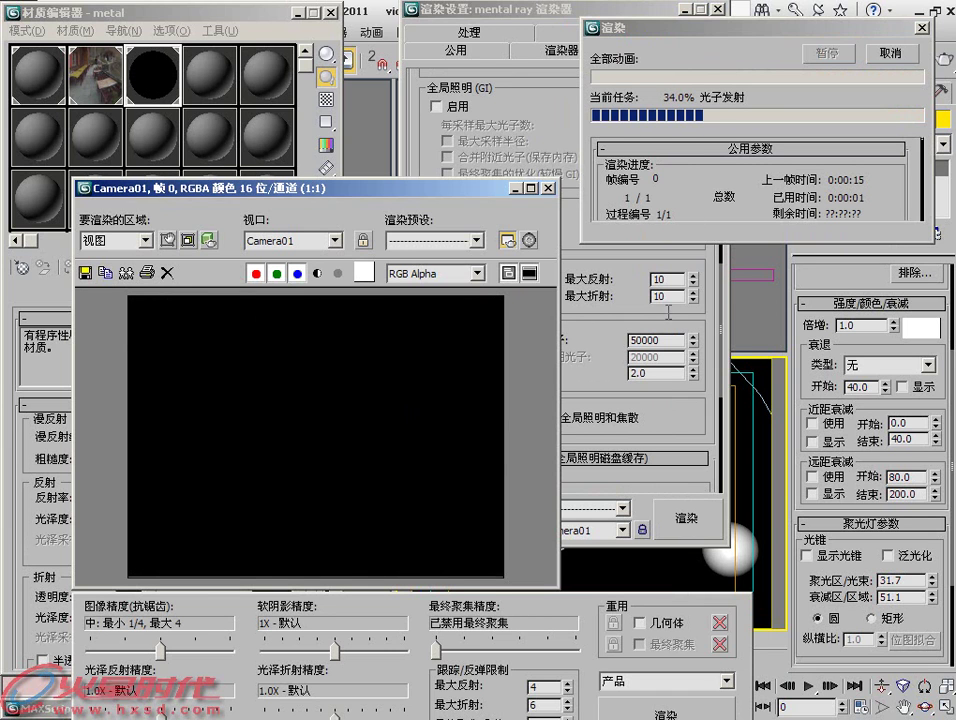
left_click_drag(400, 187, 284, 187)
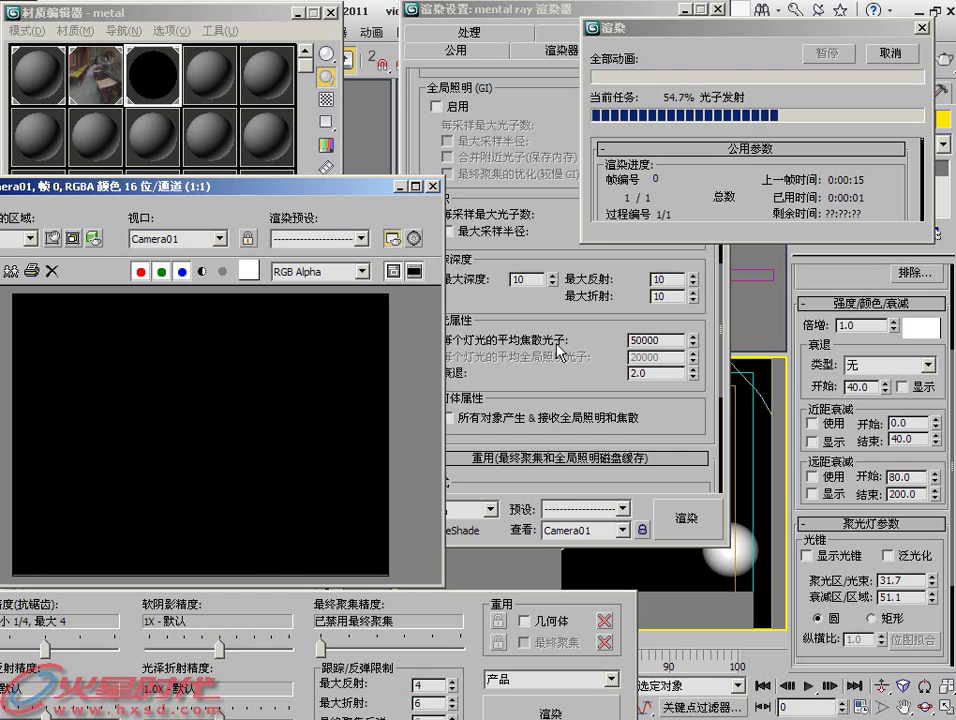
left_click_drag(340, 200, 372, 200)
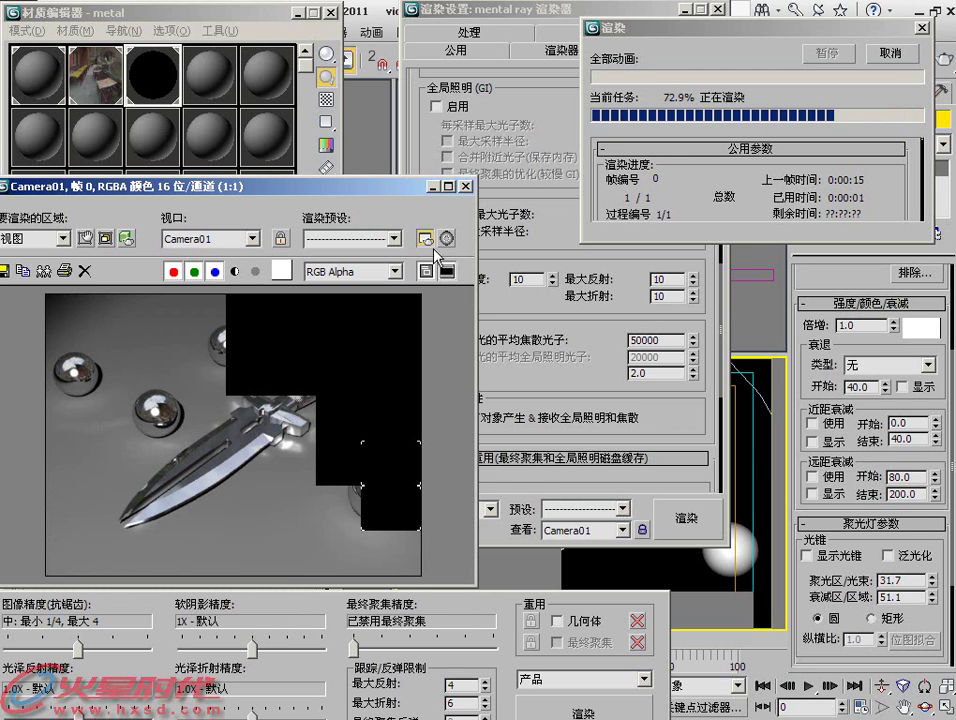
key("Escape")
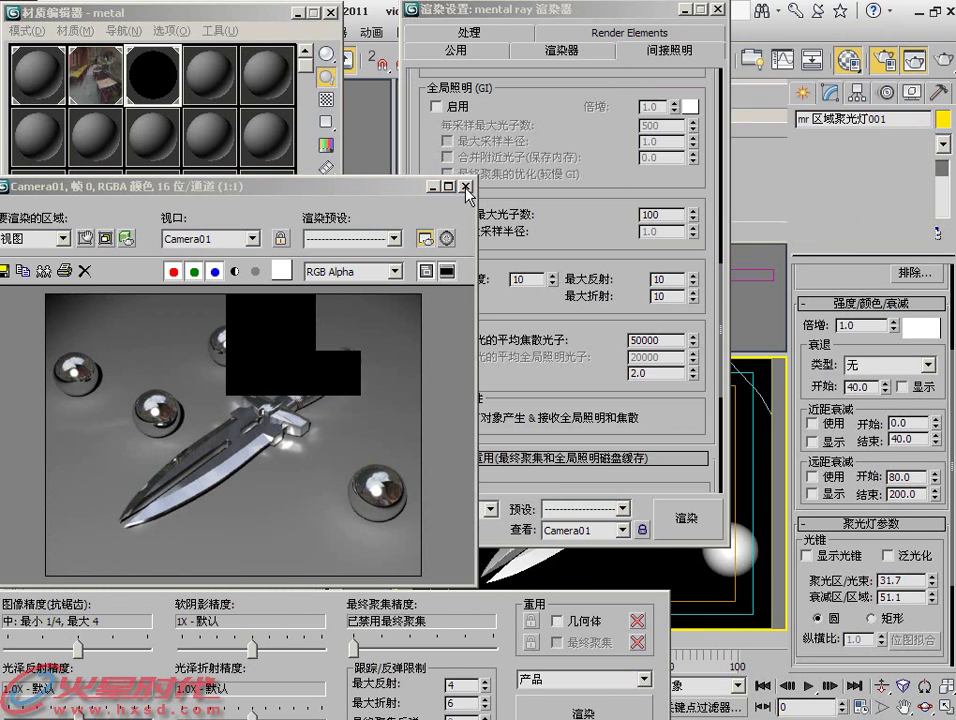
left_click(465, 192)
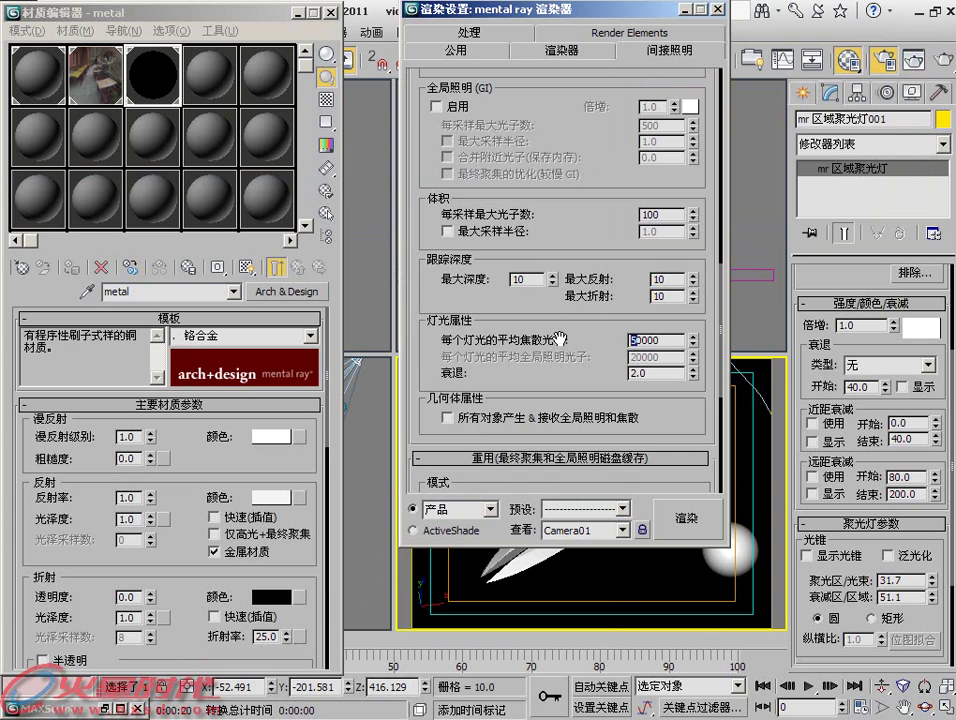
type("300000")
- Render Camera01 with 300000 caustic photons per light, then return to Render Setup
key("shift+q")
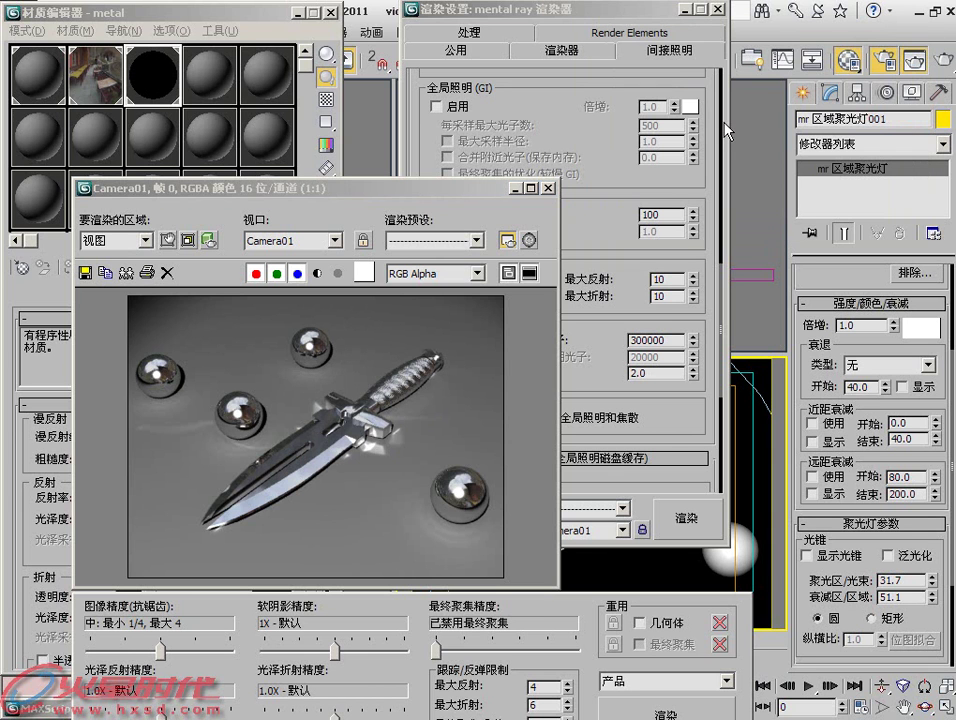
left_click(724, 125)
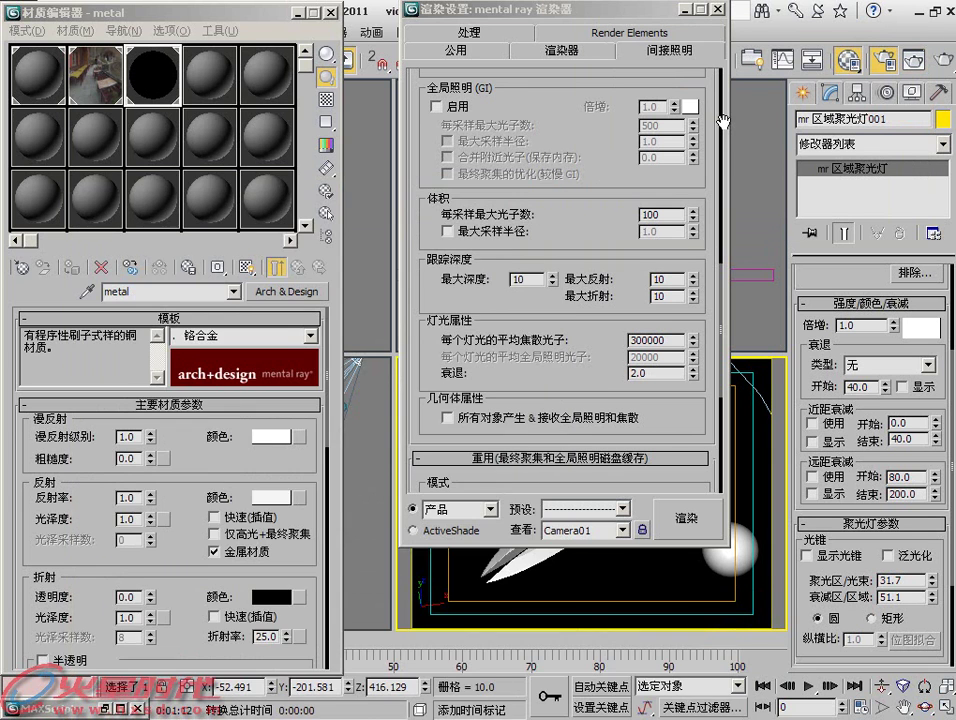
scroll(726, 128, "up", 5)
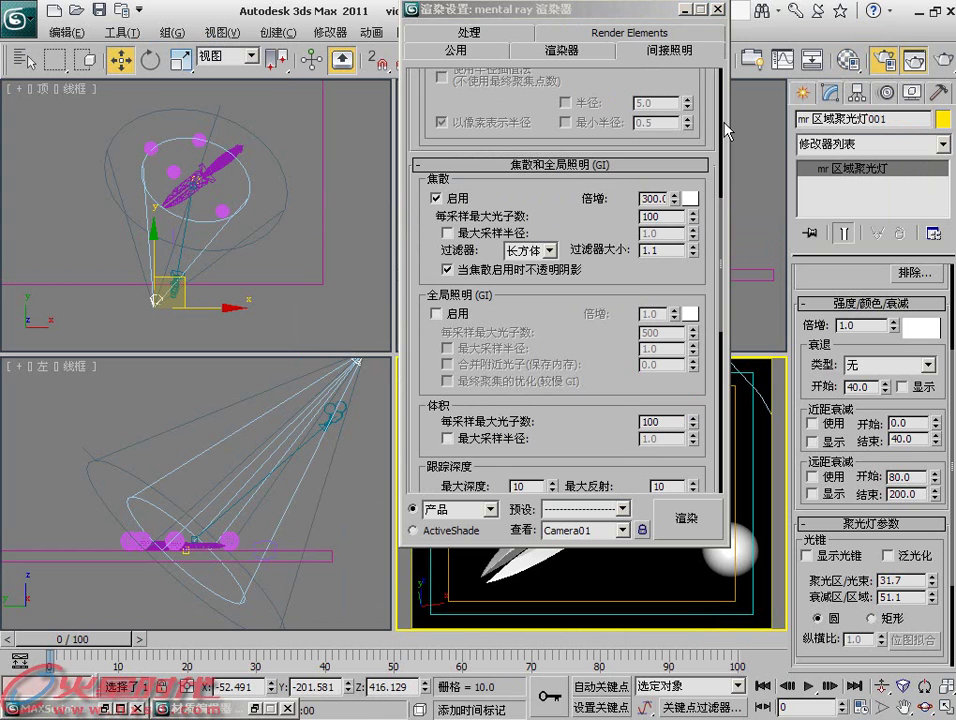
- Review the last caustic render, close it, and start a fresh Camera01 render
key("shift+q")
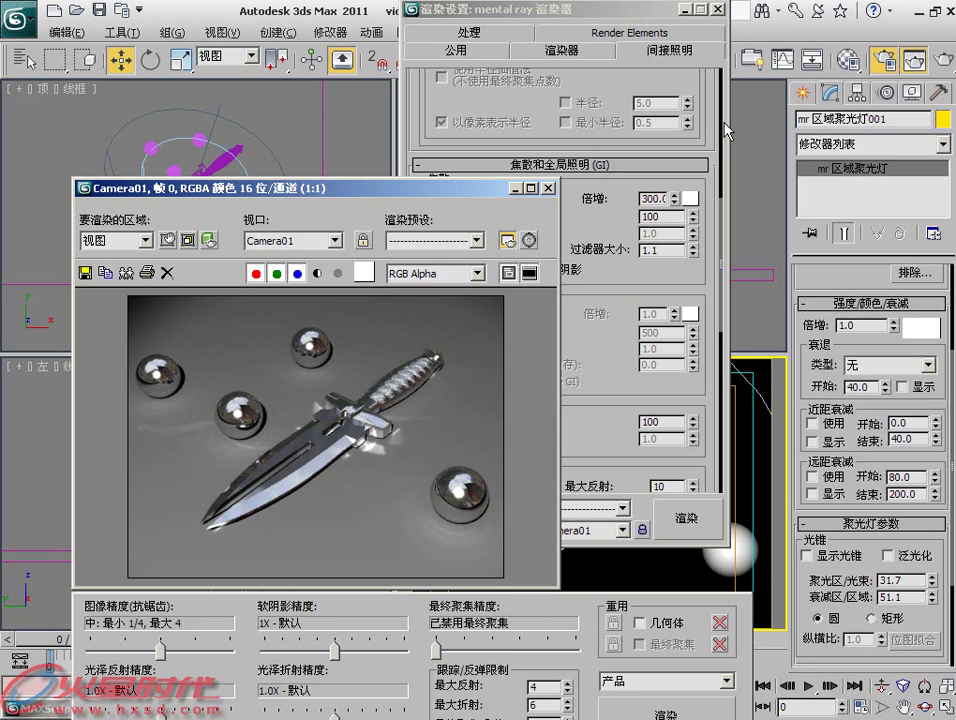
left_click(727, 131)
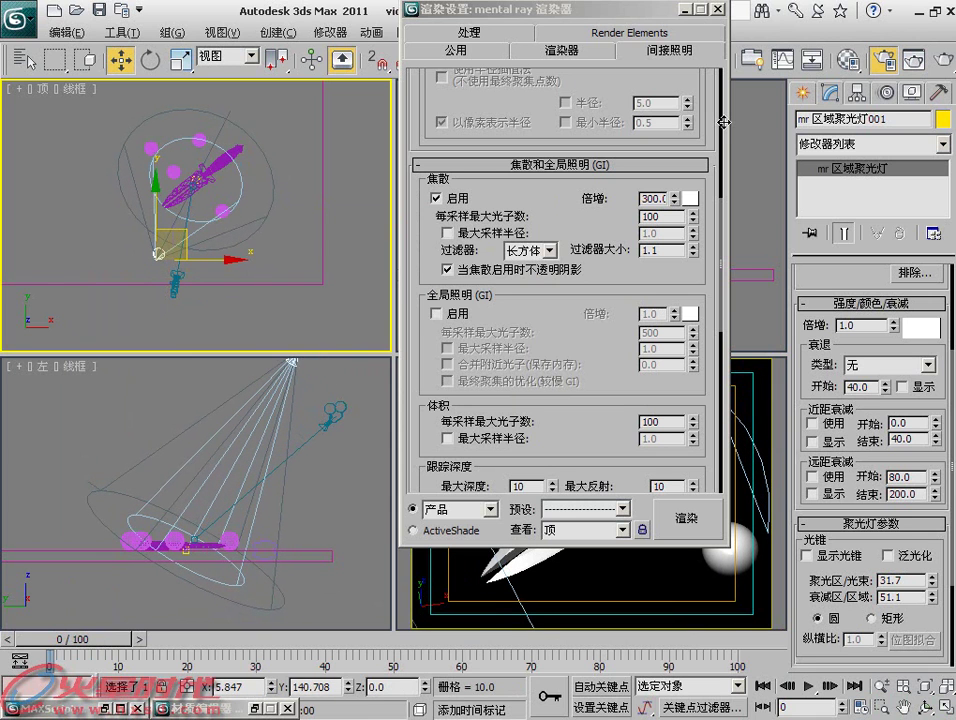
key("shift+q")
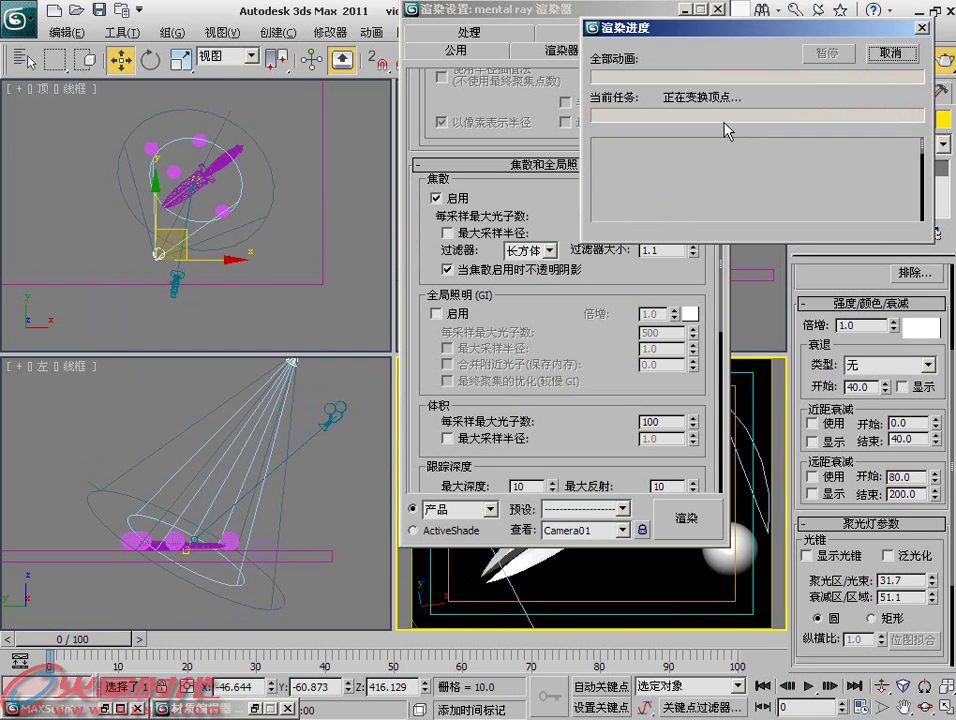